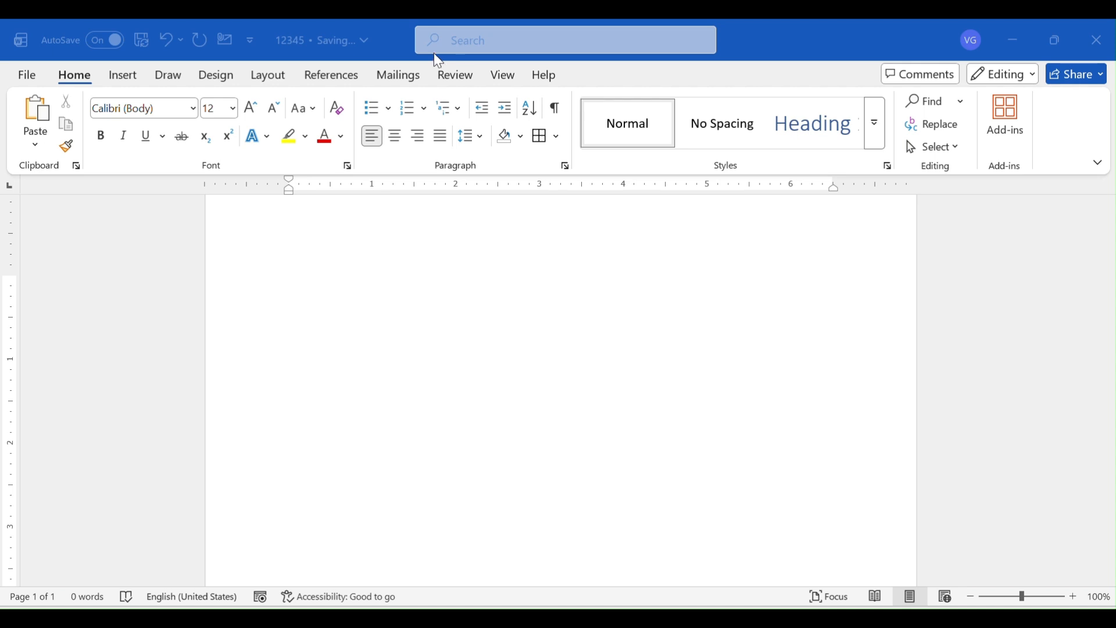
# Draw a rectangle shape about 2.77" wide and 1.69" high near the upper-left margin of the page
pyautogui.click(133, 79)
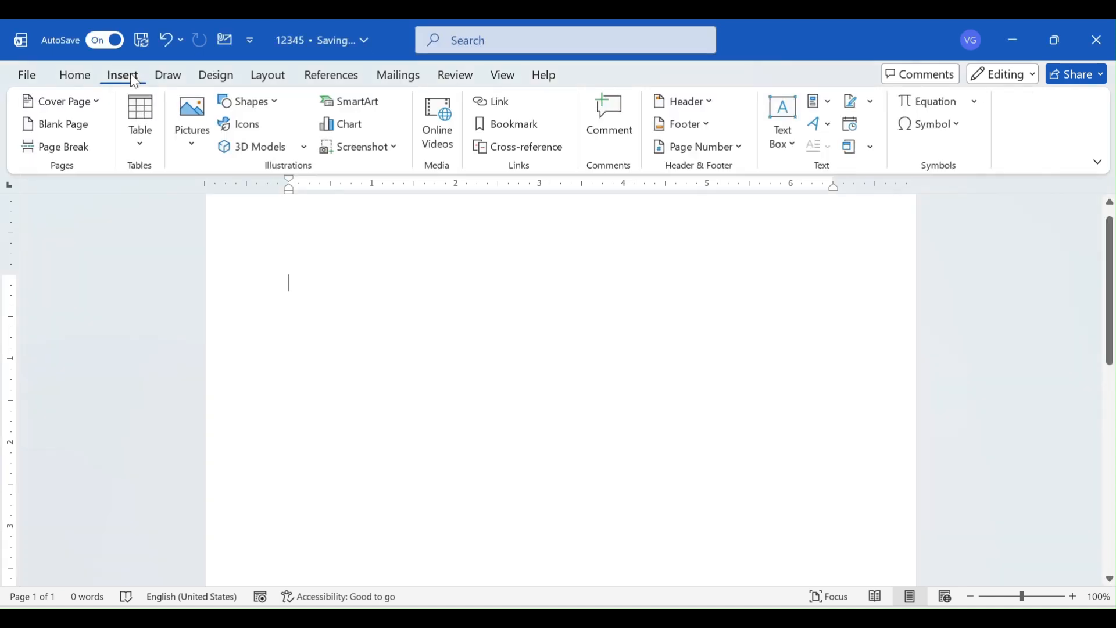
pyautogui.click(261, 112)
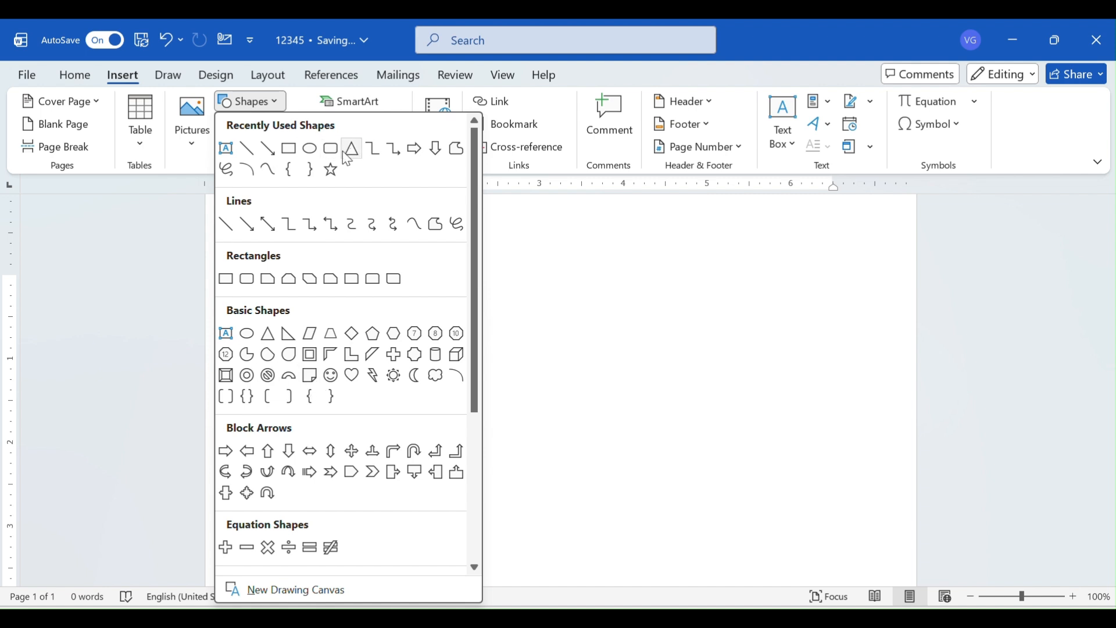
pyautogui.click(296, 153)
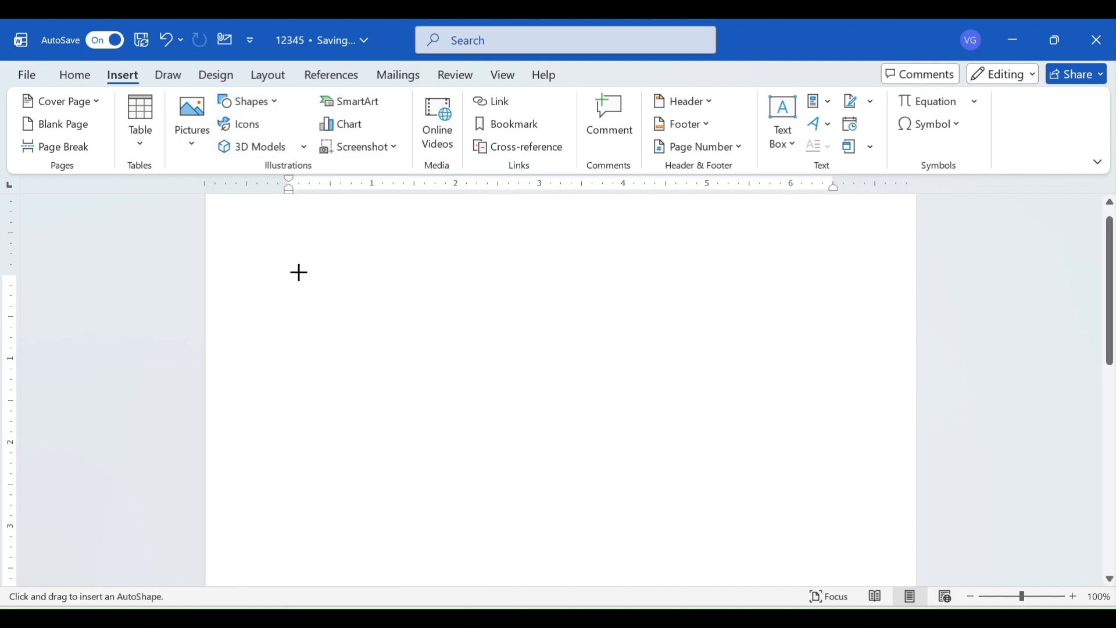
pyautogui.moveTo(289, 260); pyautogui.dragTo(522, 402)
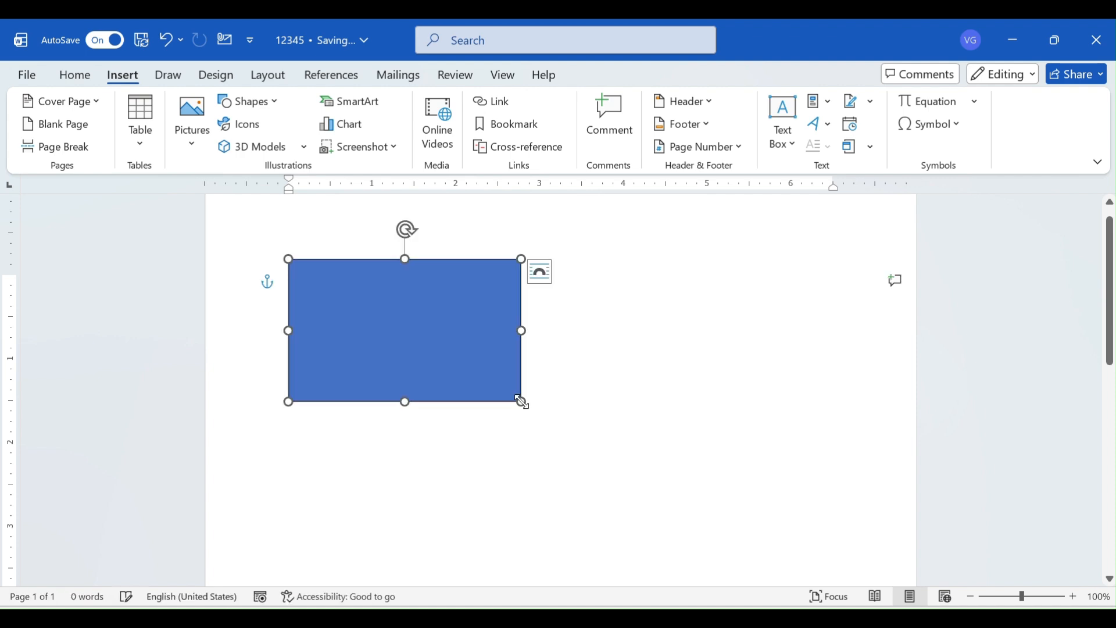
pyautogui.click(585, 386)
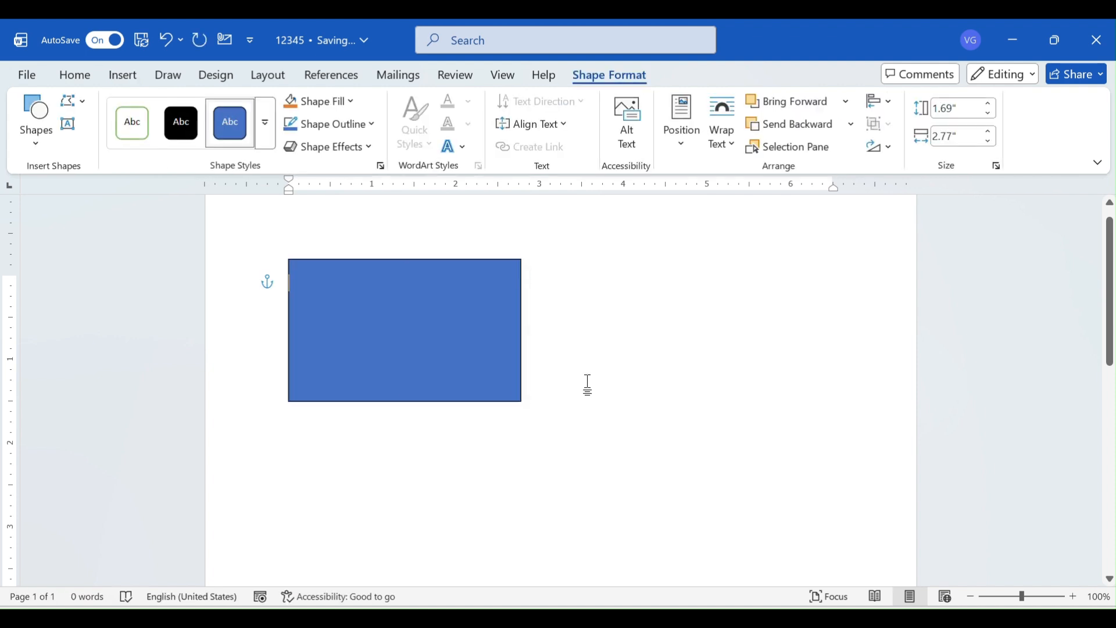
# Draw a right block arrow about 1.72" wide and 1.11" high beside the rectangle
pyautogui.click(113, 79)
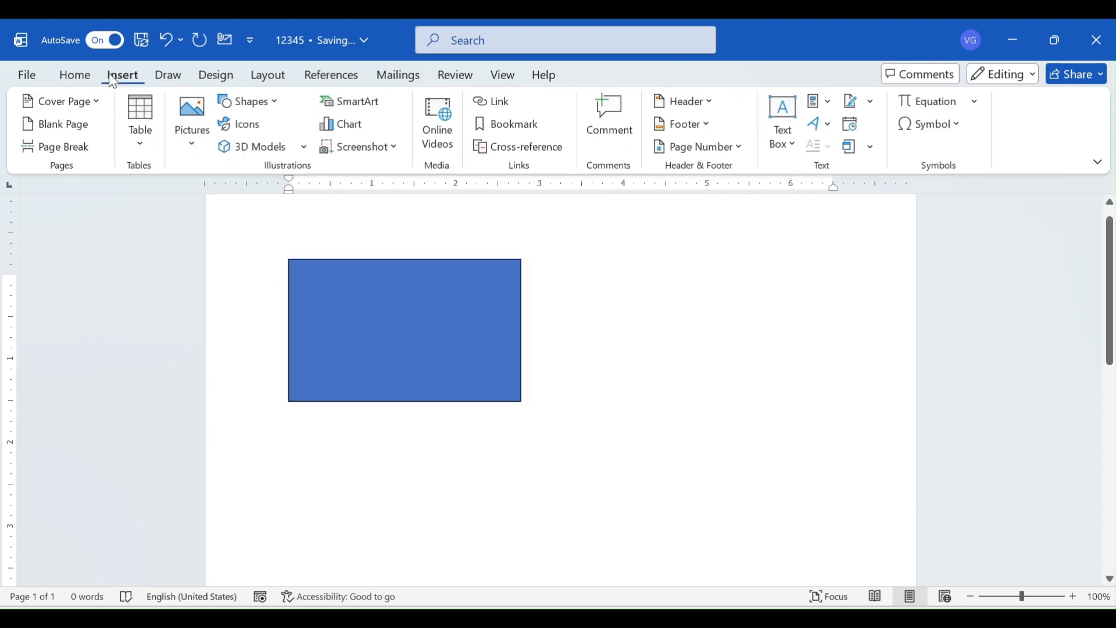
pyautogui.click(250, 102)
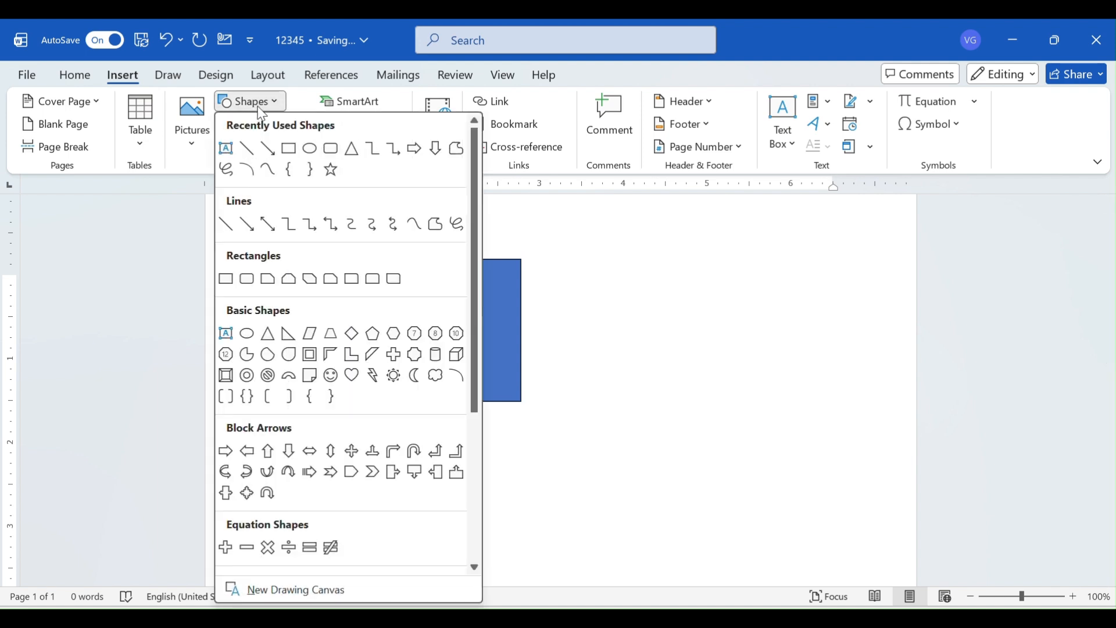
pyautogui.click(412, 150)
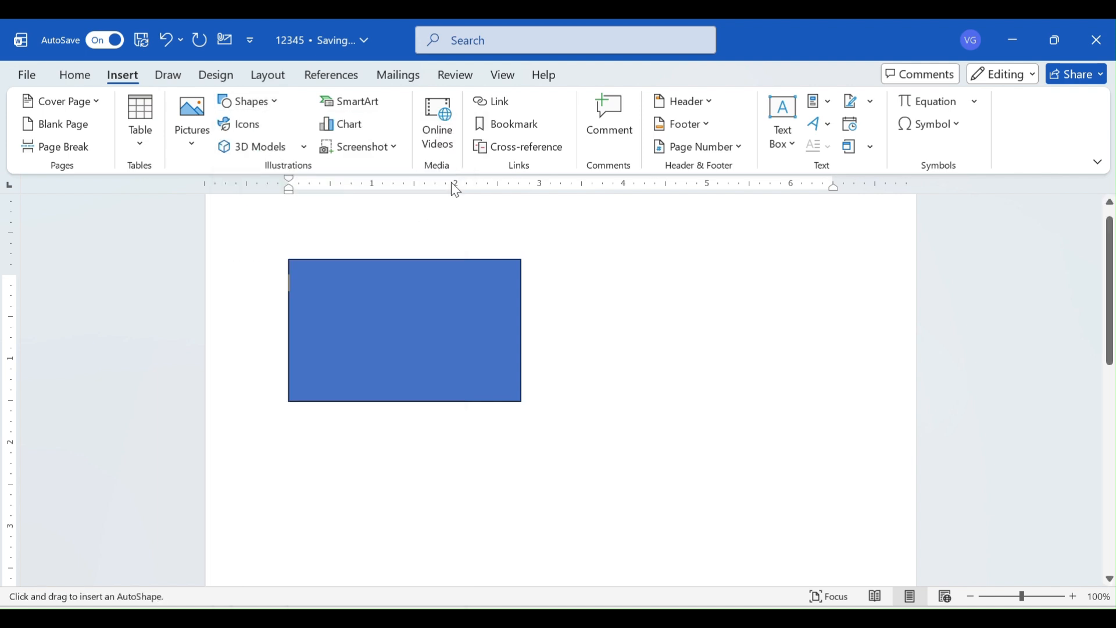
pyautogui.moveTo(589, 263)
pyautogui.mouseDown()
pyautogui.moveTo(707, 299)
pyautogui.moveTo(734, 353)
pyautogui.mouseUp()
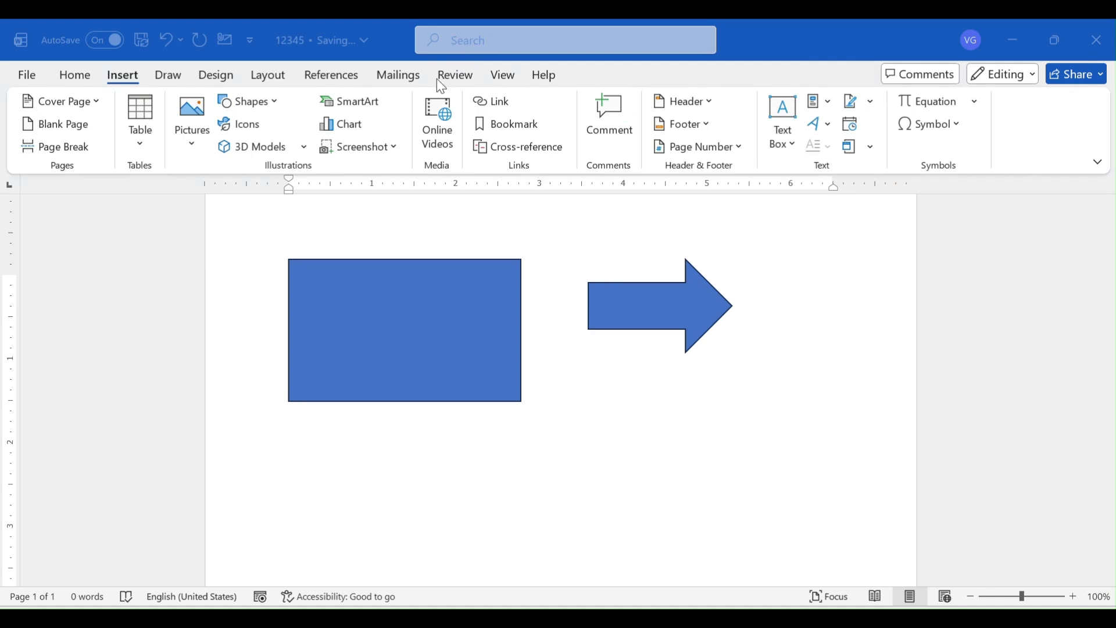
# Fill the rectangle with the light gold theme color from the third row of tints
pyautogui.click(330, 305)
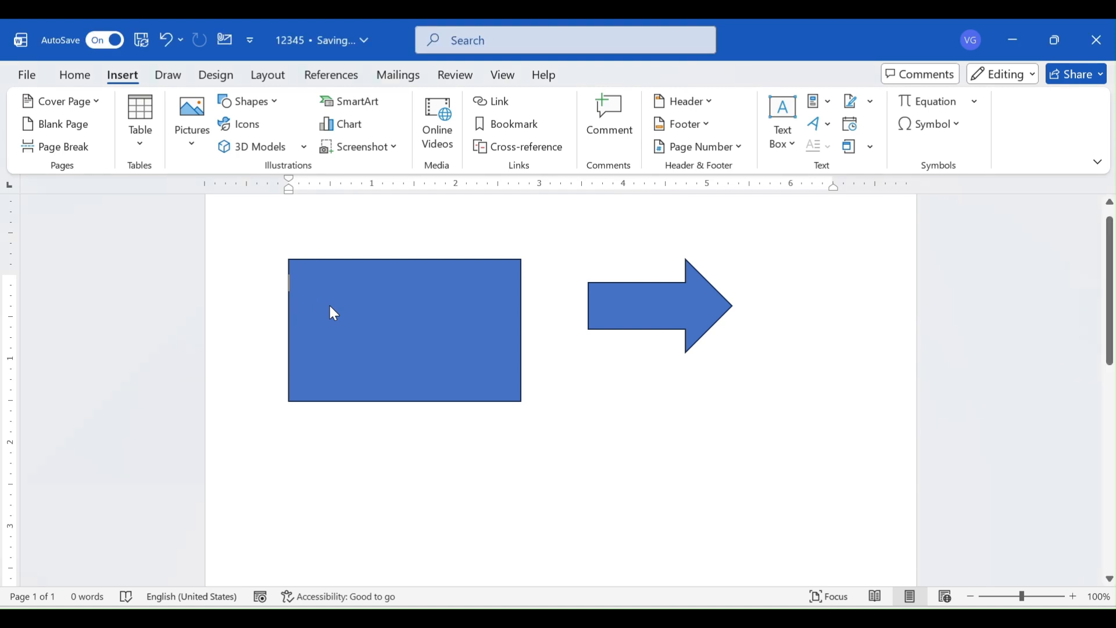
pyautogui.click(330, 307)
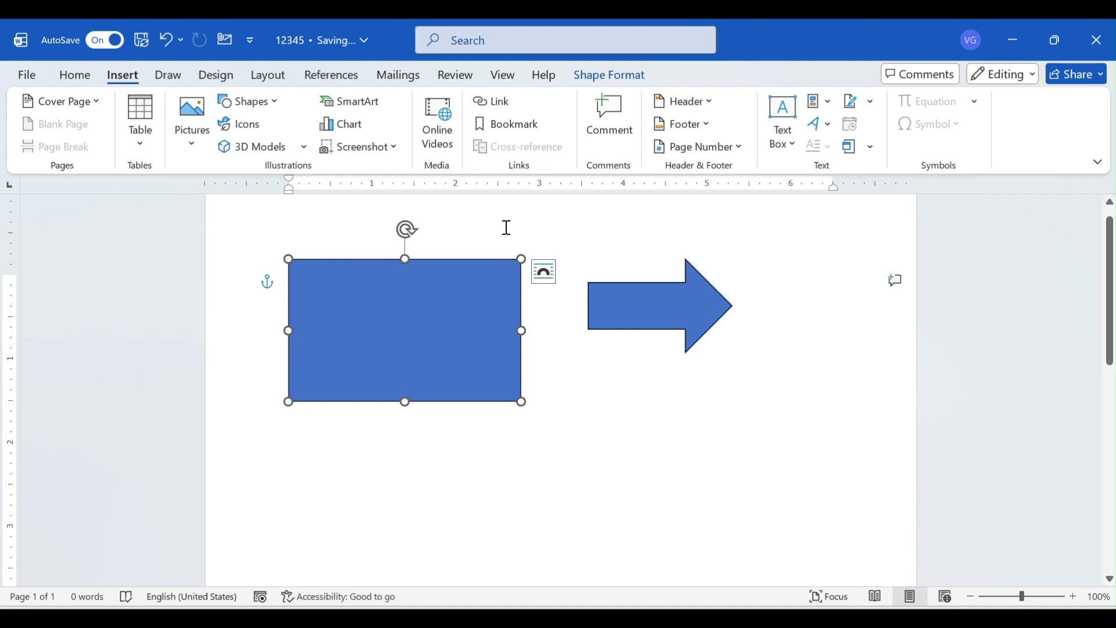
pyautogui.click(582, 81)
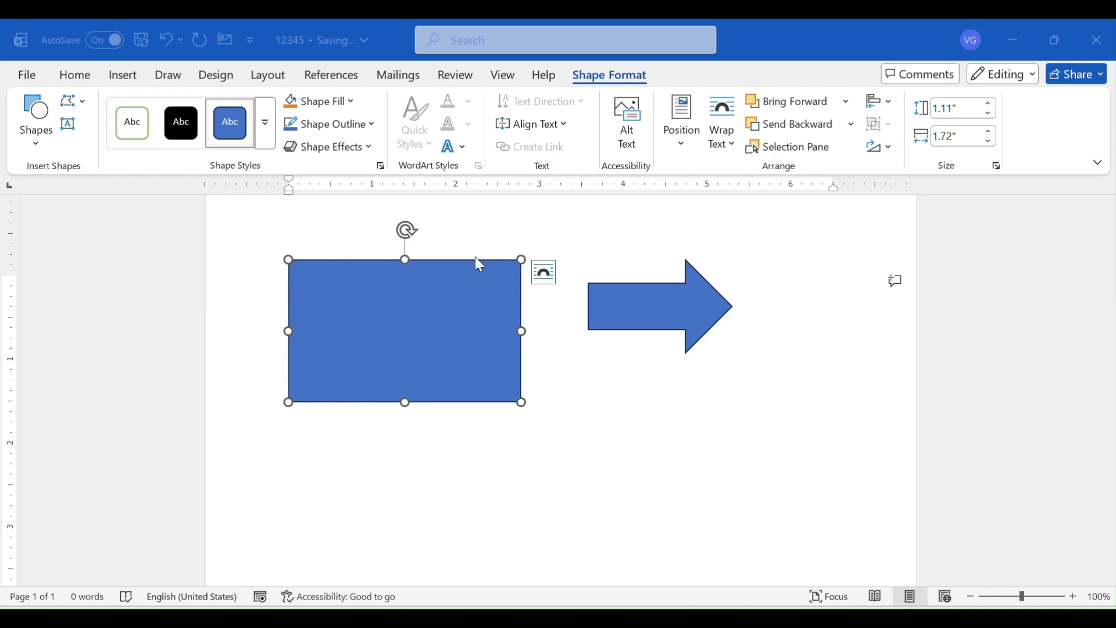
pyautogui.click(337, 109)
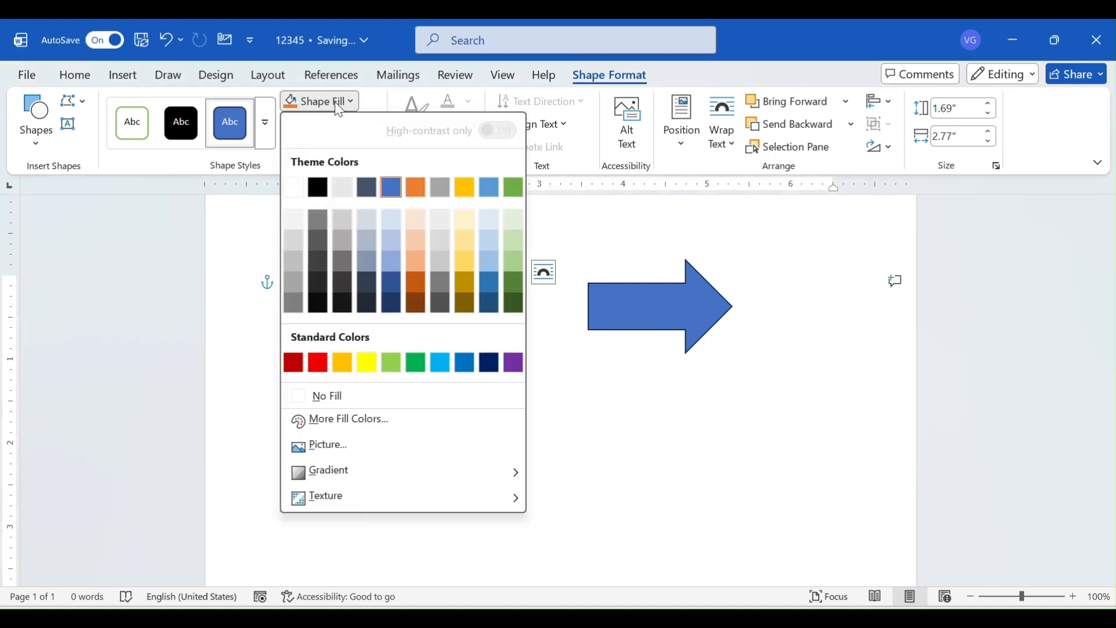
pyautogui.click(459, 254)
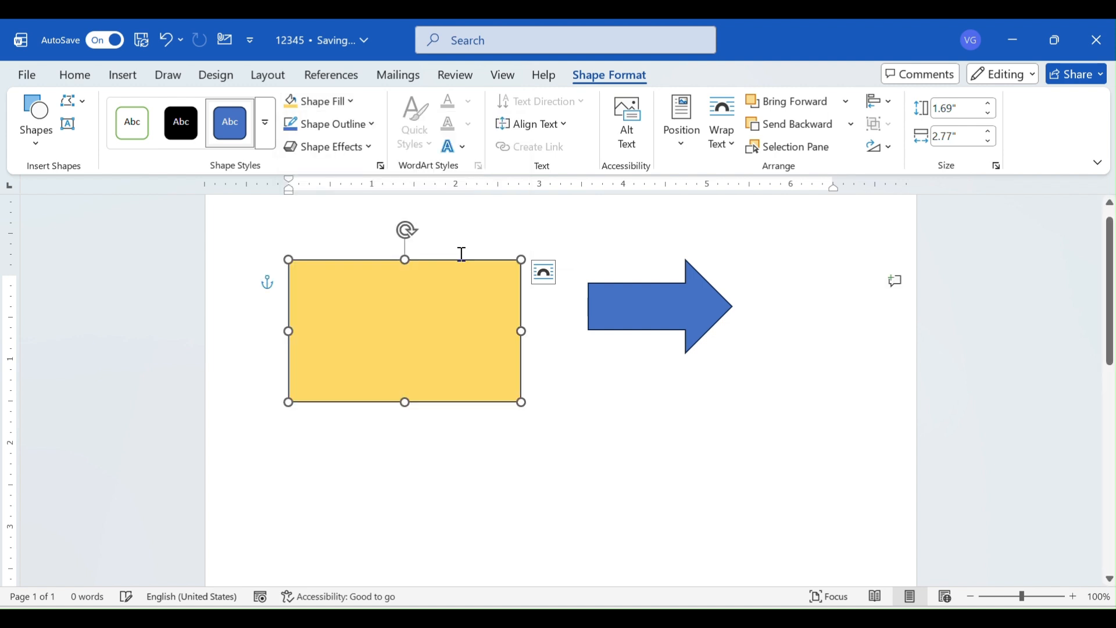
# Set the rectangle's outline weight to 6 pt
pyautogui.click(348, 122)
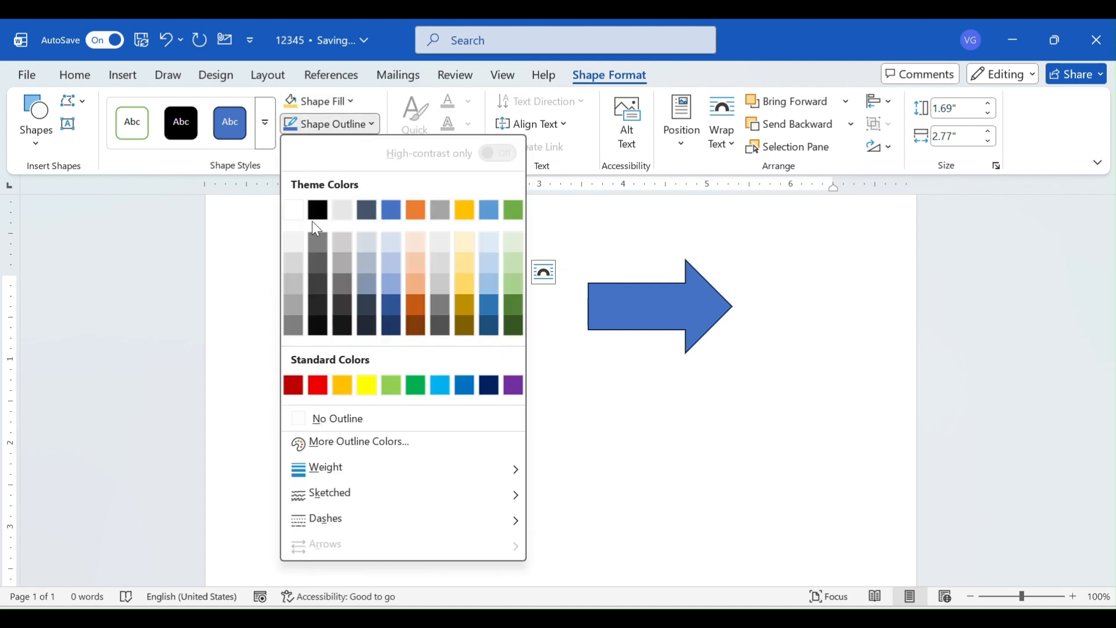
pyautogui.moveTo(480, 469)
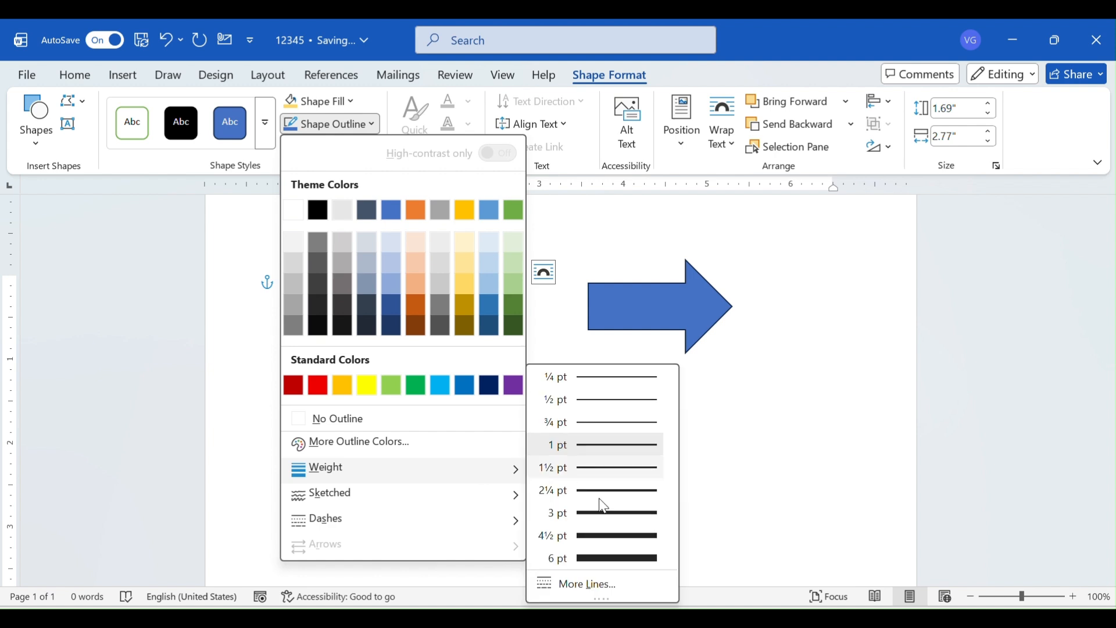
pyautogui.click(615, 560)
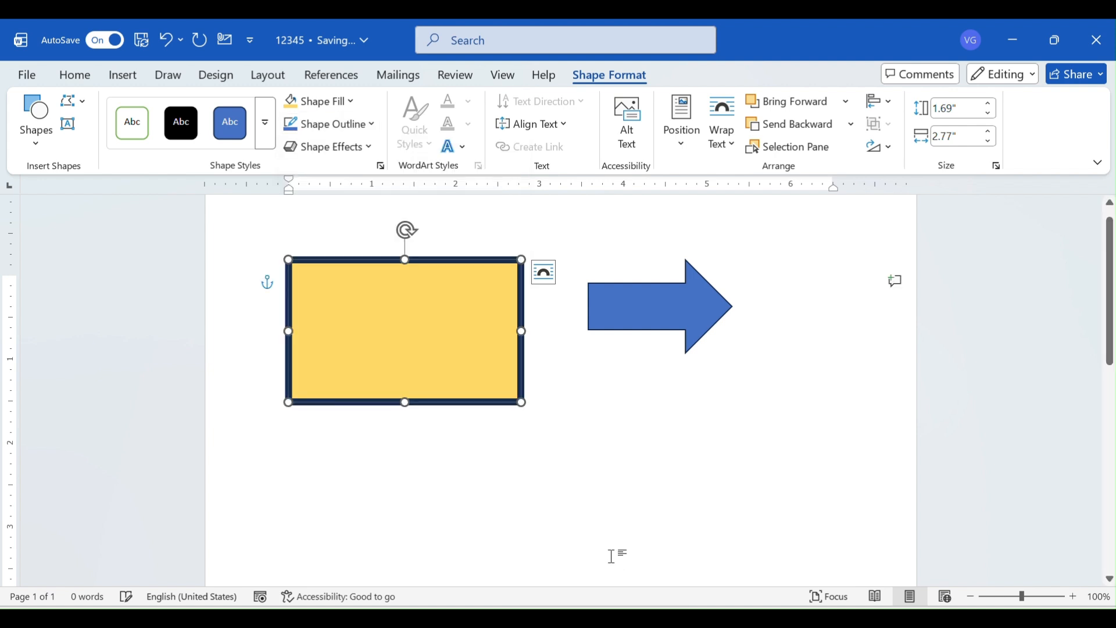
pyautogui.click(477, 436)
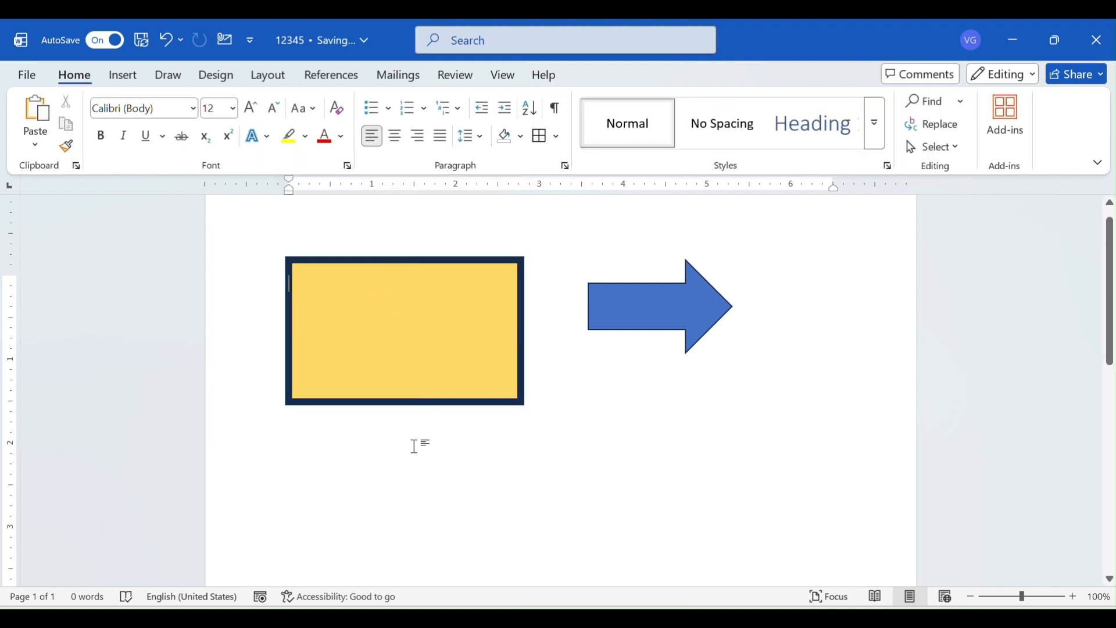
# Apply the first preset shape effect to the gold rectangle
pyautogui.click(407, 332)
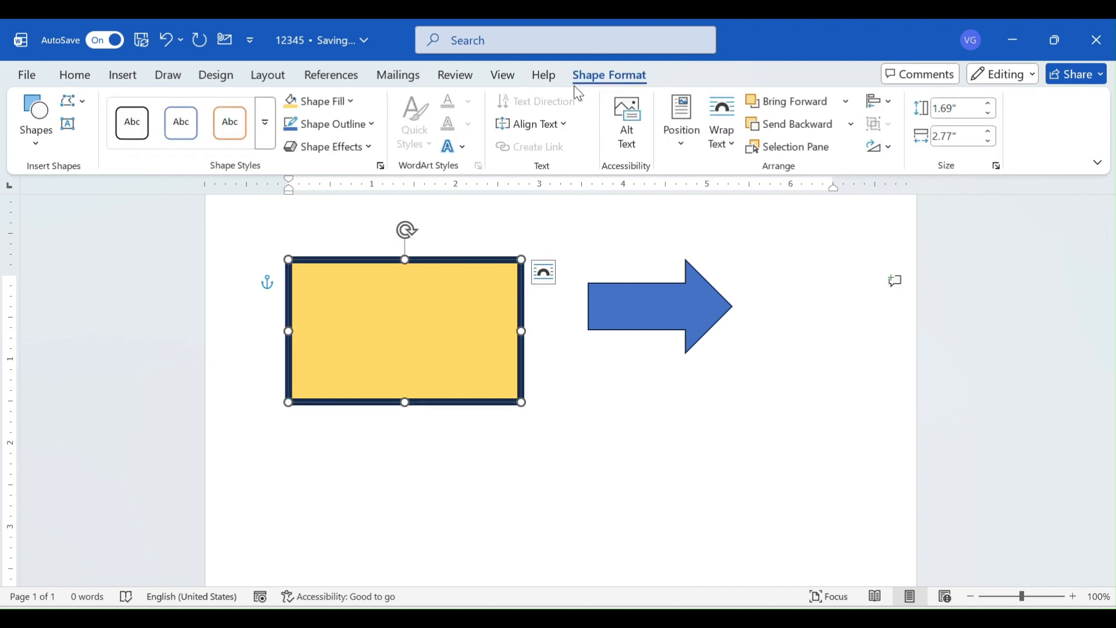
pyautogui.click(366, 147)
pyautogui.moveTo(360, 181)
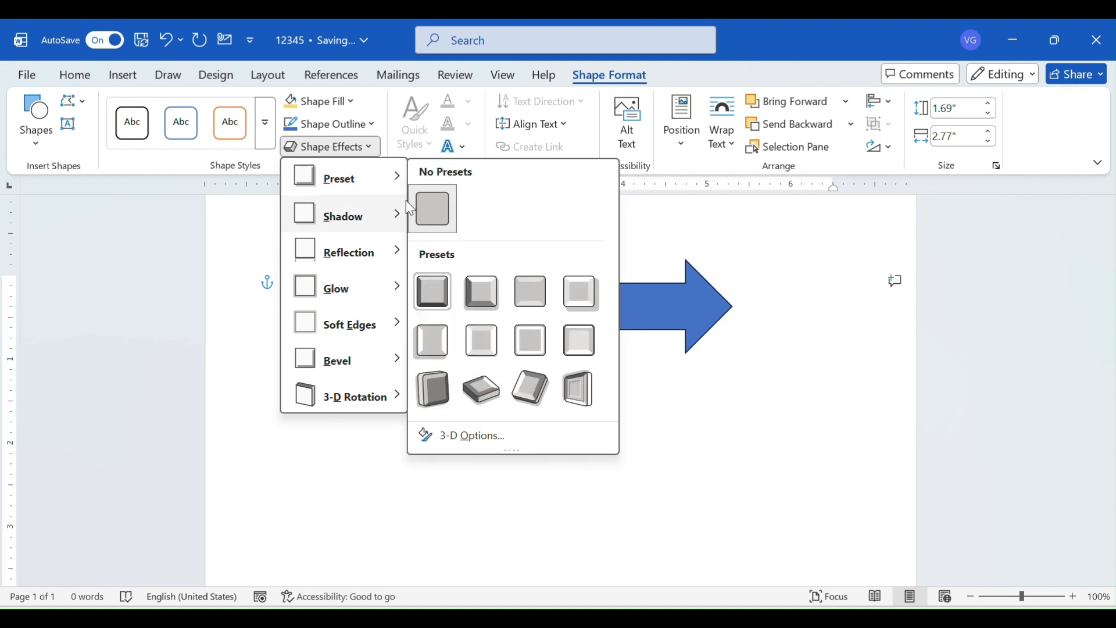
pyautogui.click(445, 291)
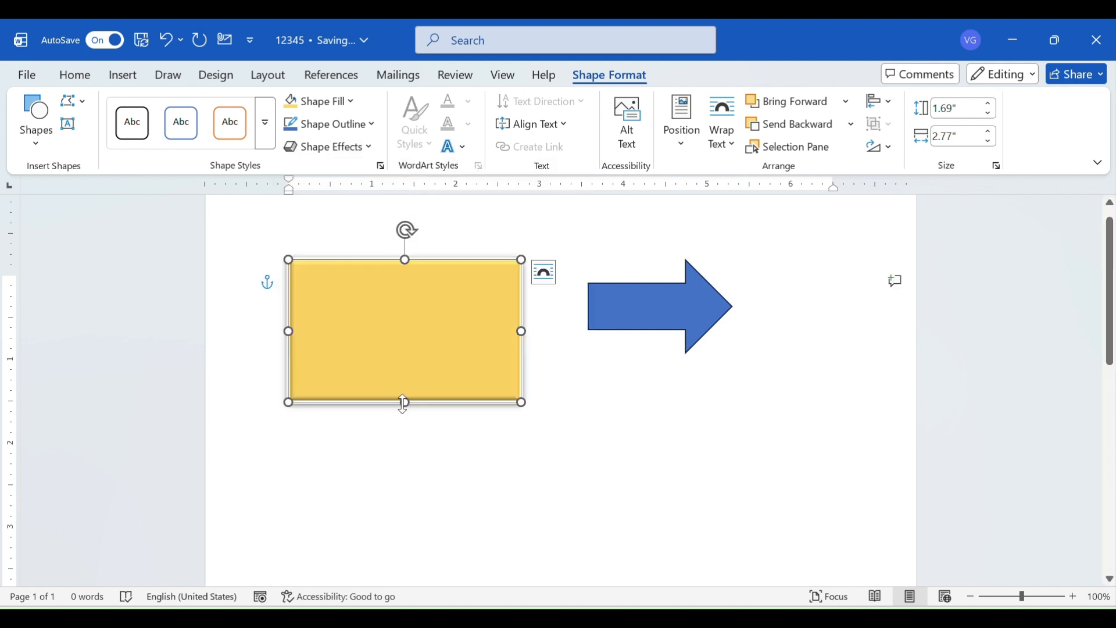
# Add an outer shadow that falls to the right of the rectangle
pyautogui.click(320, 148)
pyautogui.moveTo(356, 229)
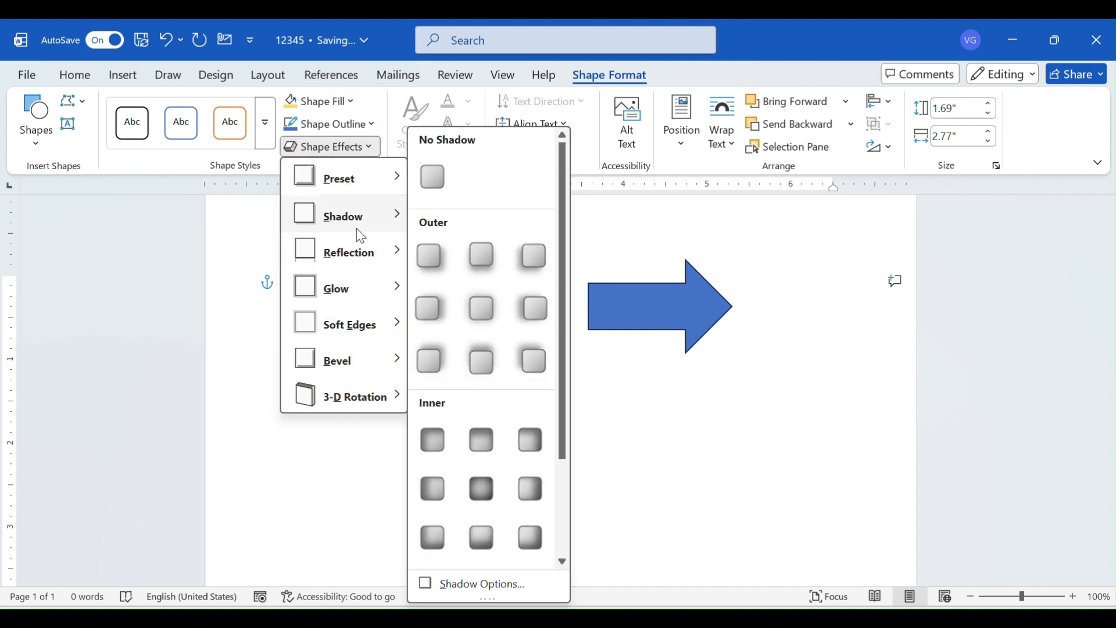
pyautogui.click(438, 313)
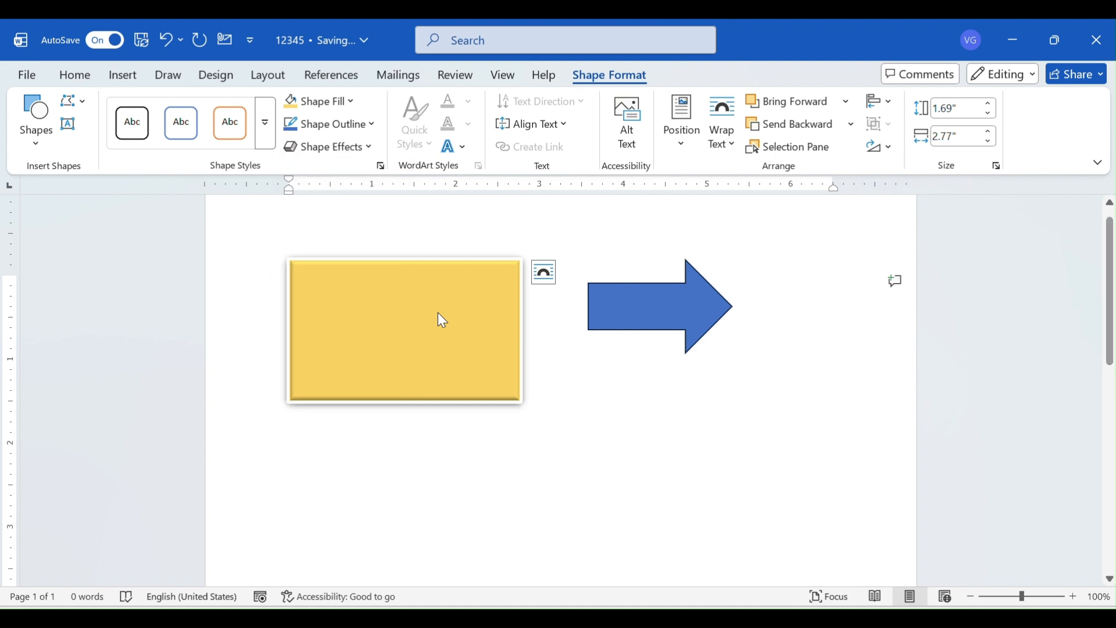
pyautogui.click(445, 495)
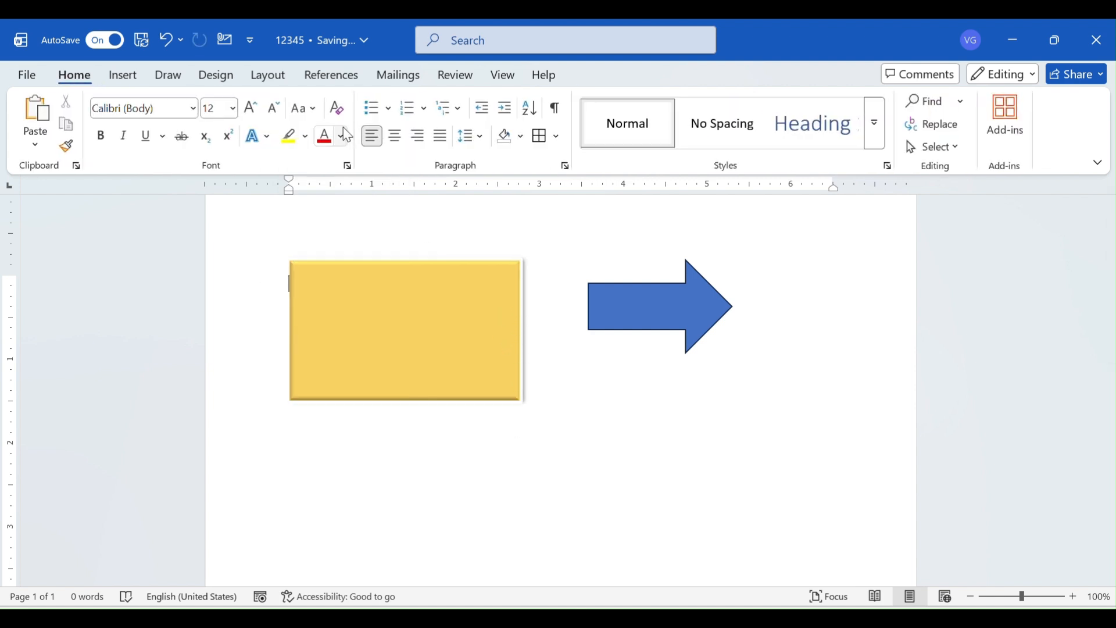
# Open the SmartArt graphic chooser and browse the List, Process, Cycle, Hierarchy and Pyramid layouts, followed by the full set of layouts
pyautogui.click(438, 386)
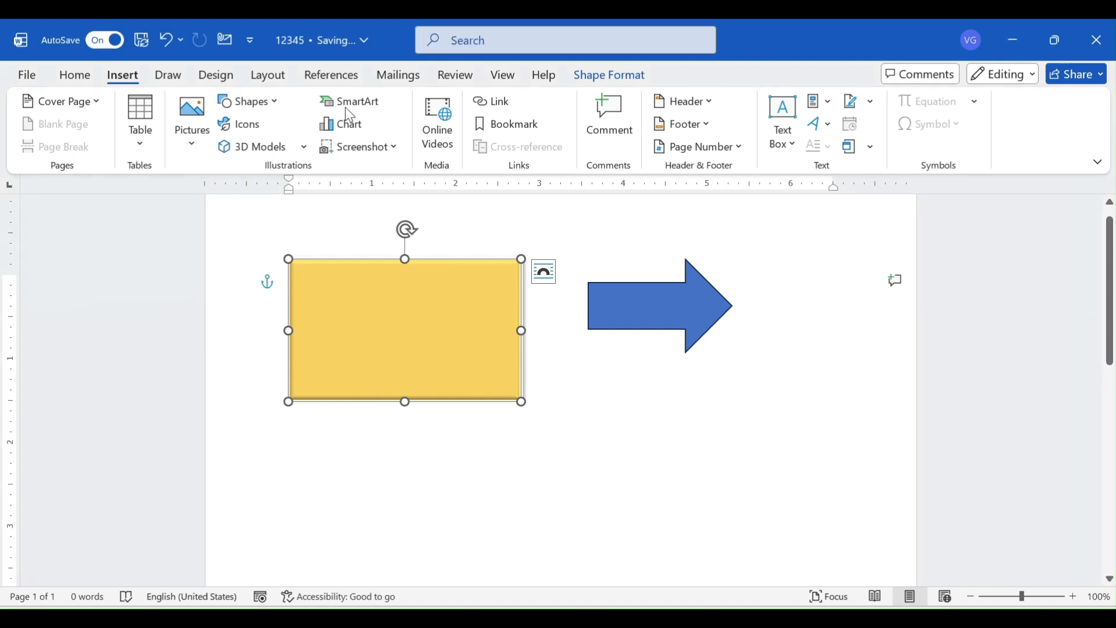
pyautogui.click(351, 106)
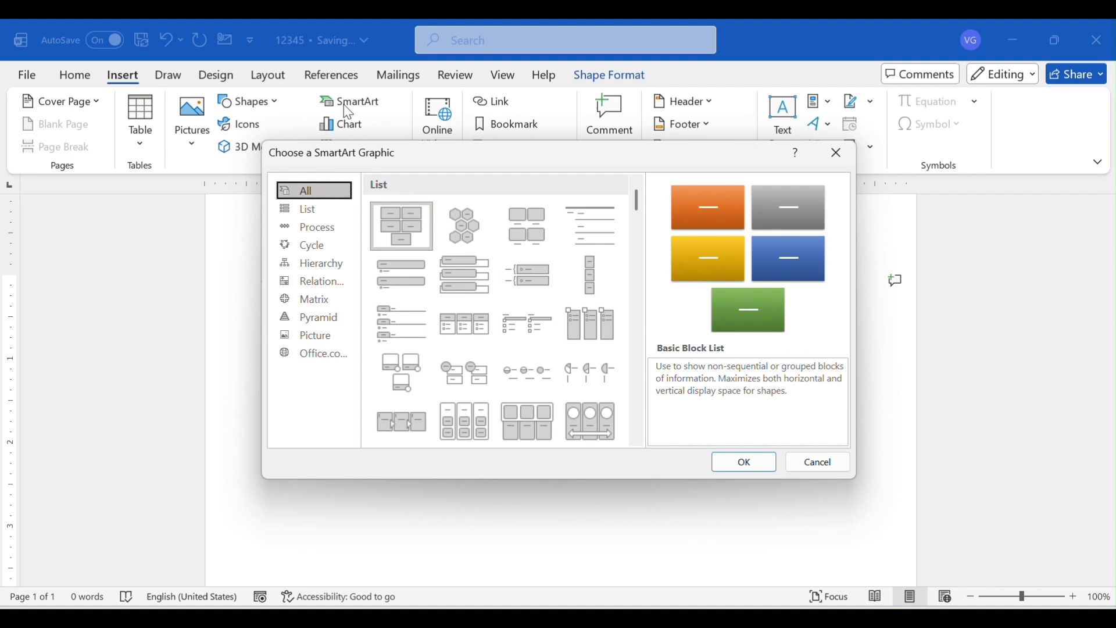
pyautogui.click(310, 210)
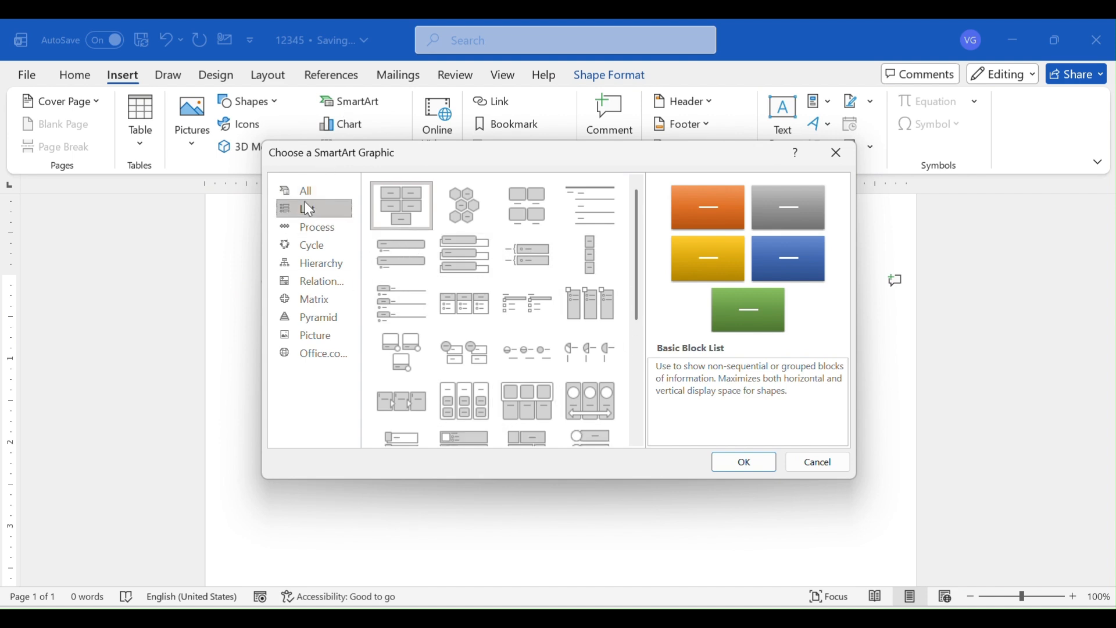
pyautogui.click(306, 228)
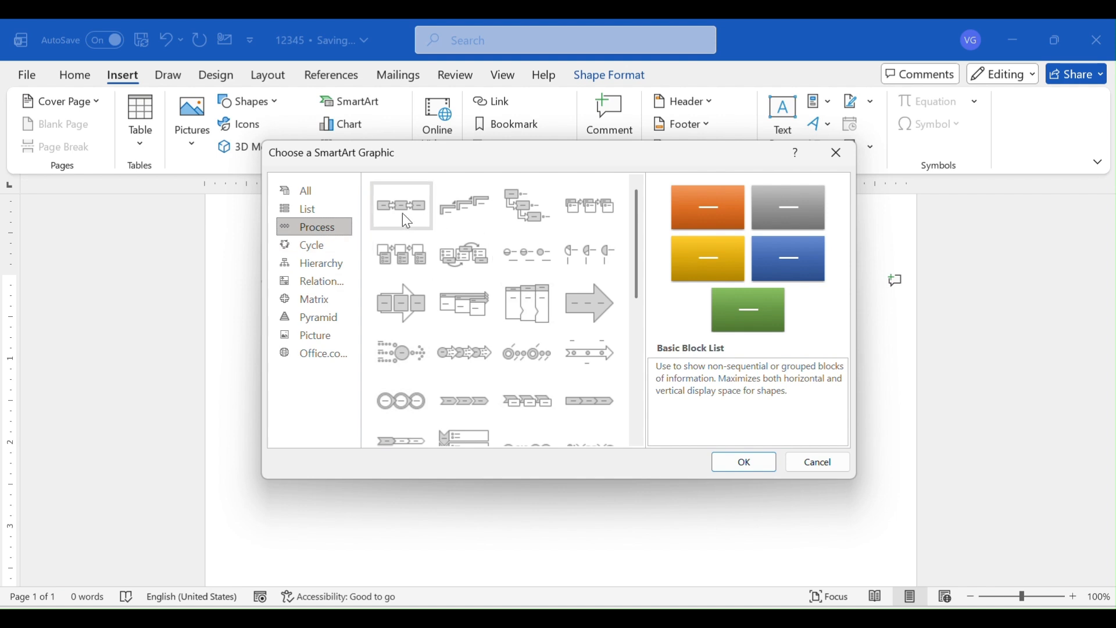
pyautogui.click(308, 245)
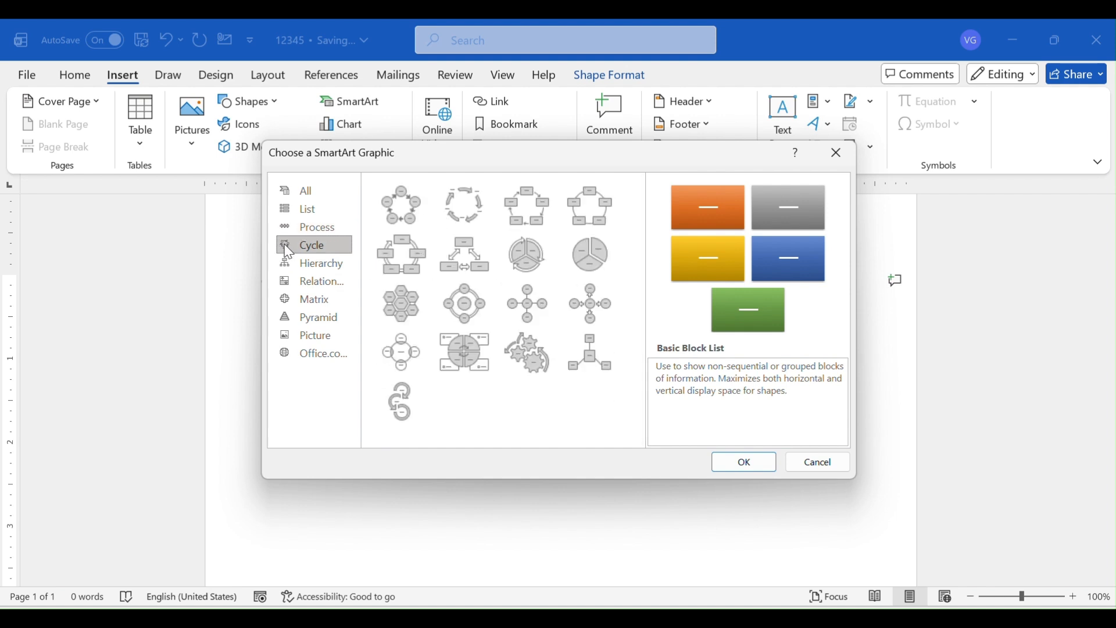
pyautogui.click(315, 270)
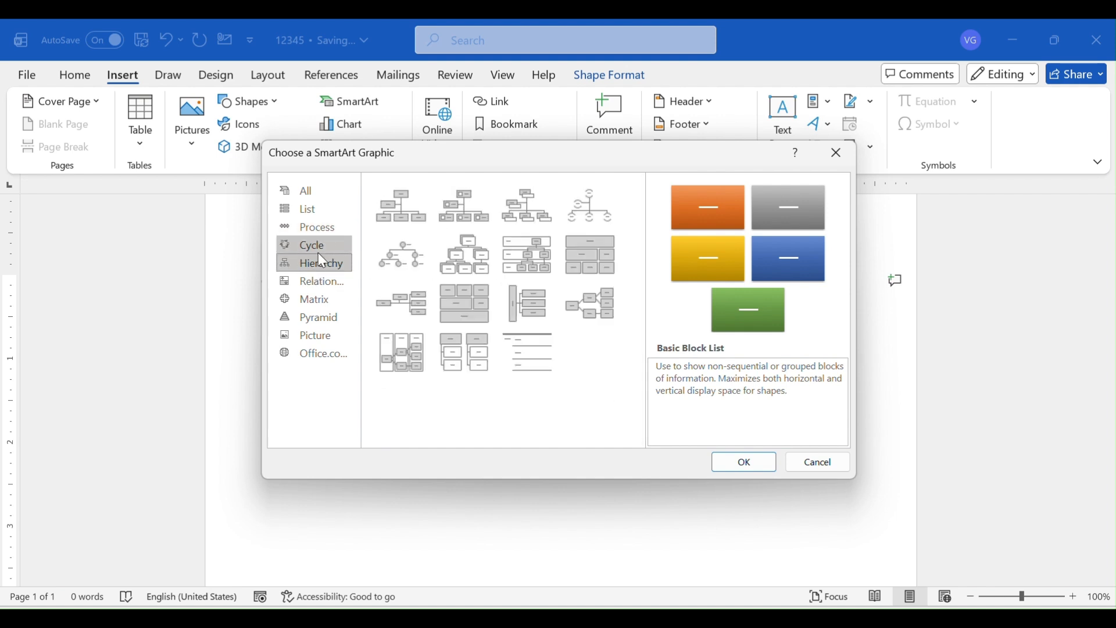
pyautogui.click(307, 318)
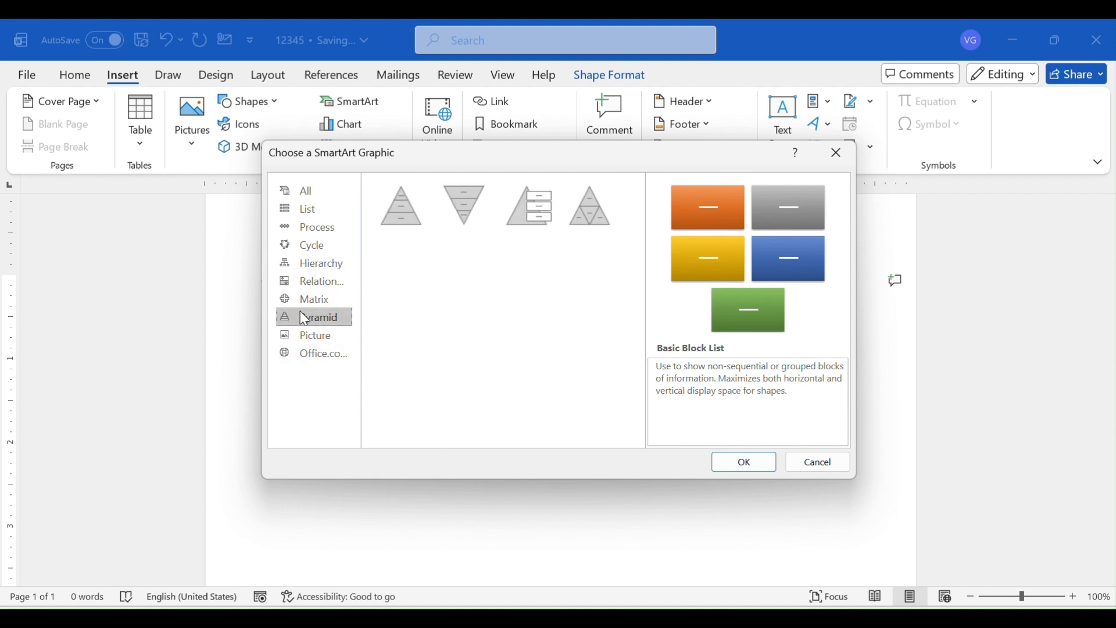
pyautogui.click(311, 193)
pyautogui.scroll(-15, 488, 314)
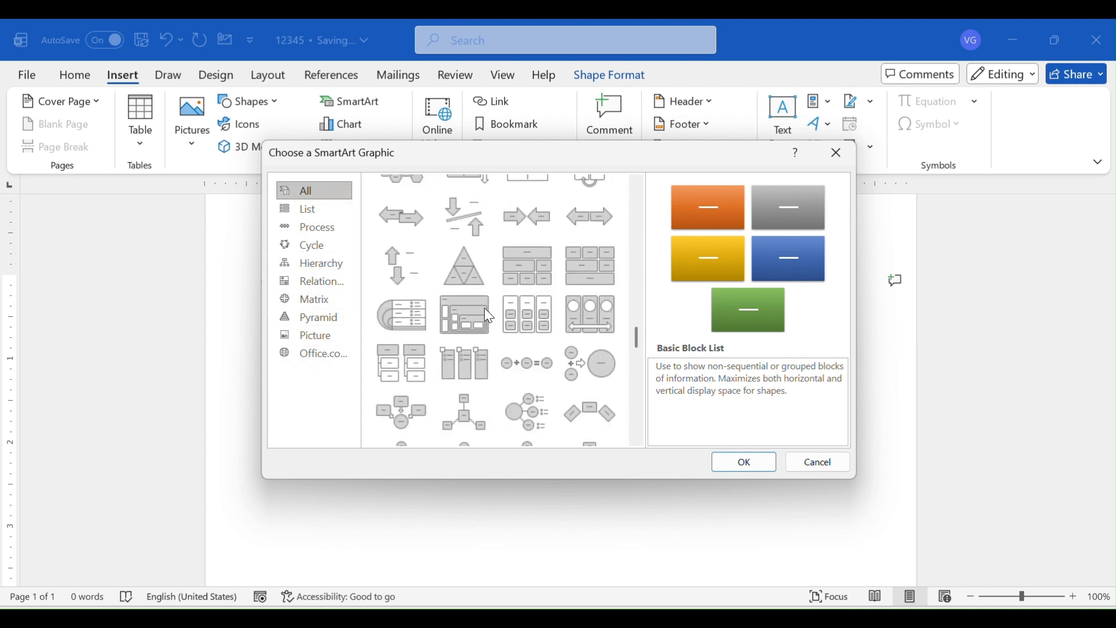
pyautogui.scroll(-5, 488, 314)
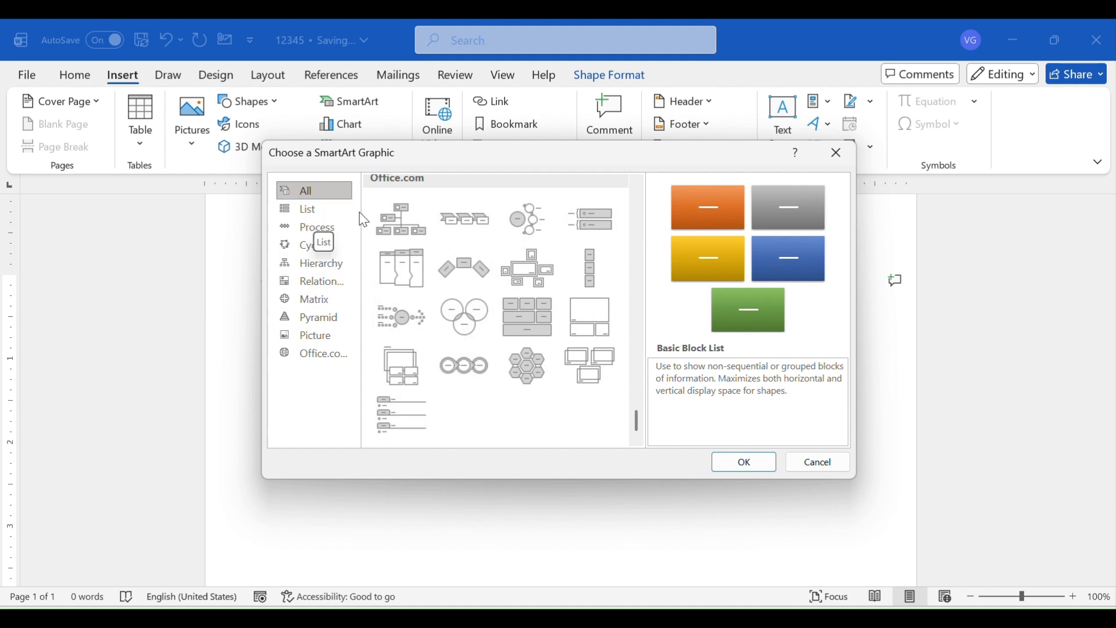
# Insert a Basic Process SmartArt graphic from the Process layouts and place it below the gold rectangle and the arrow
pyautogui.click(463, 57)
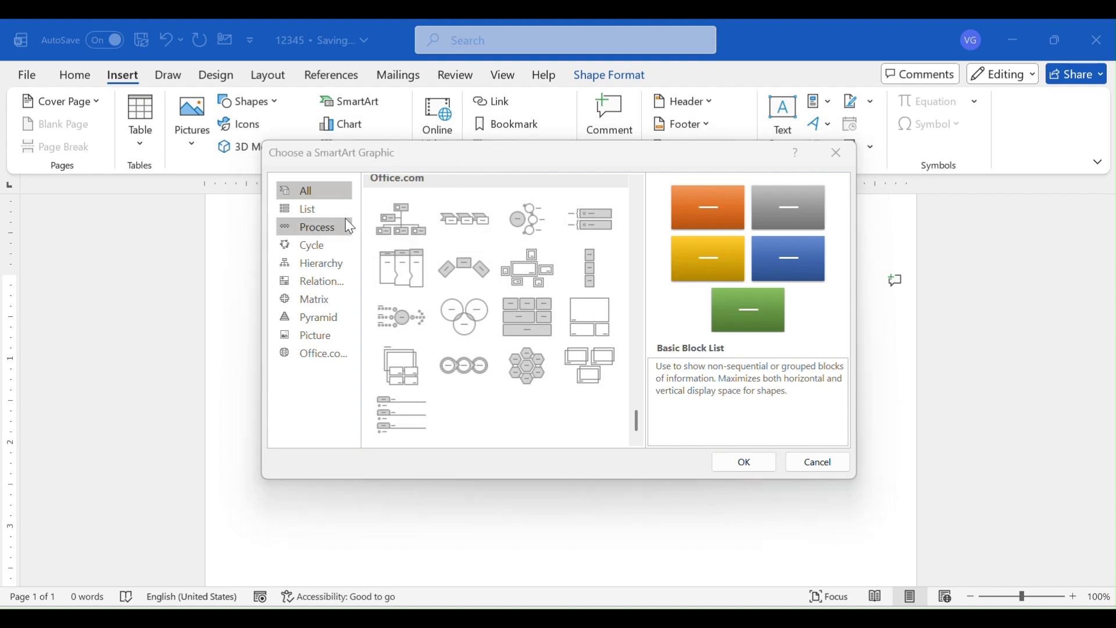
pyautogui.click(316, 228)
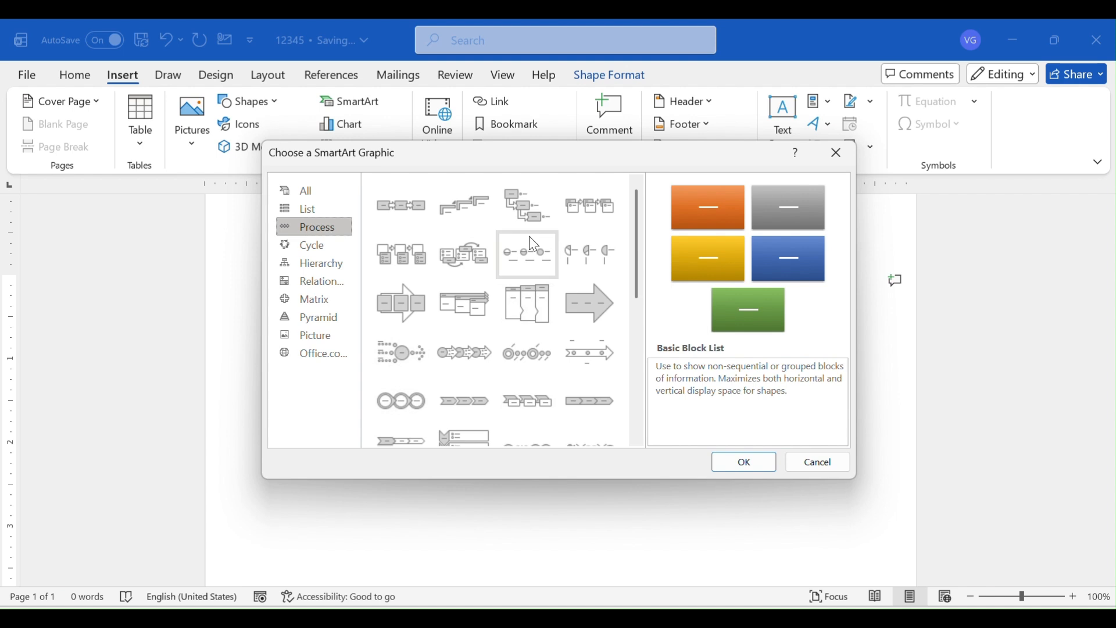
pyautogui.click(462, 57)
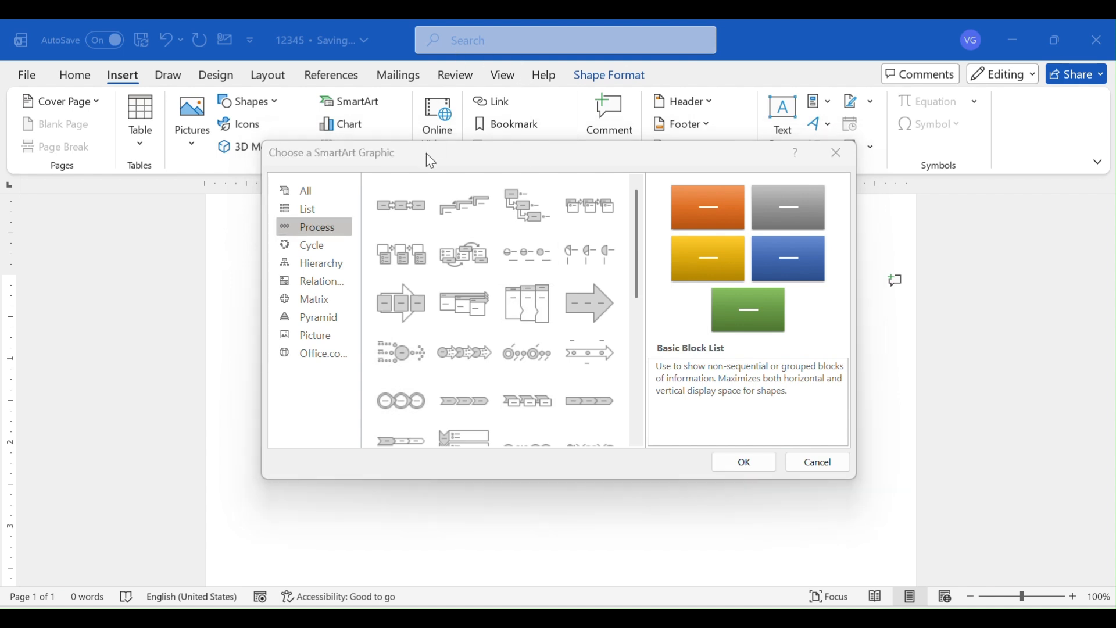
pyautogui.click(388, 206)
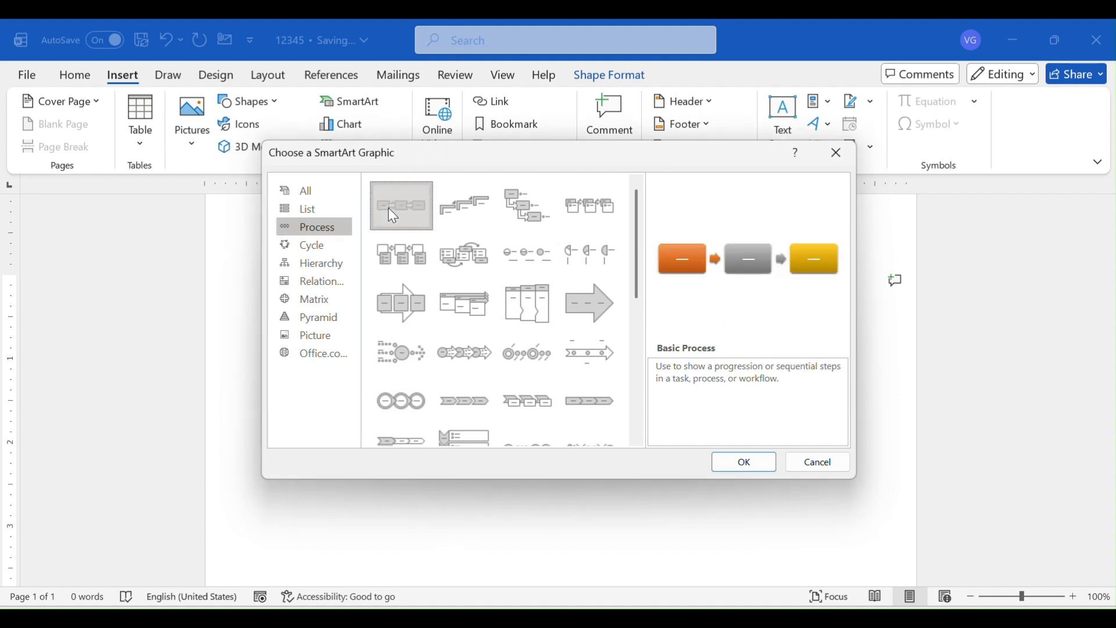
pyautogui.click(732, 461)
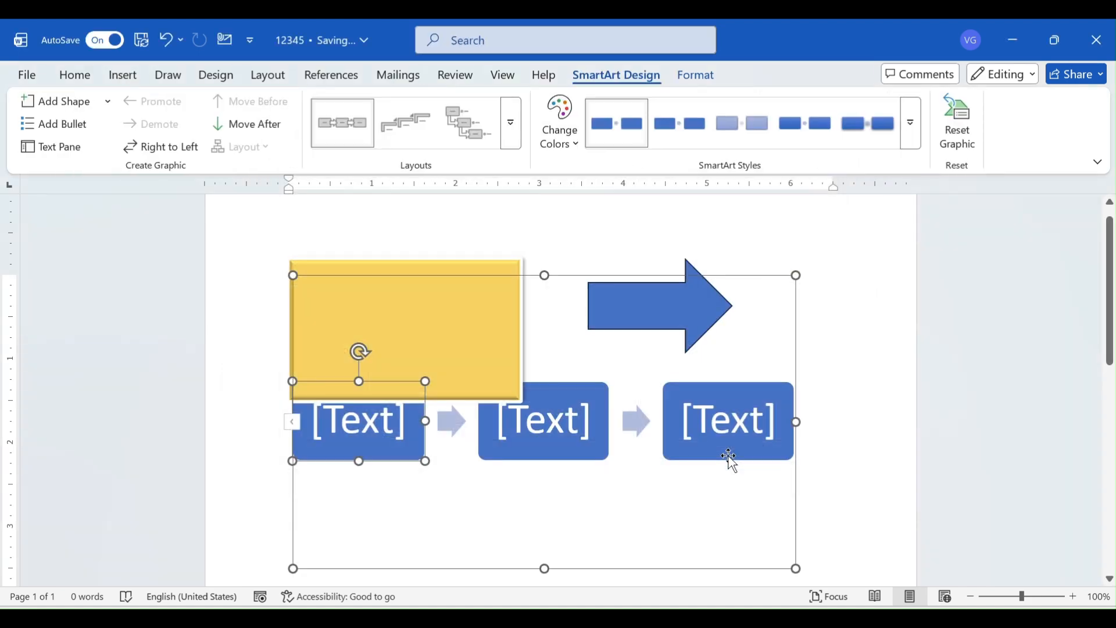
pyautogui.click(566, 291)
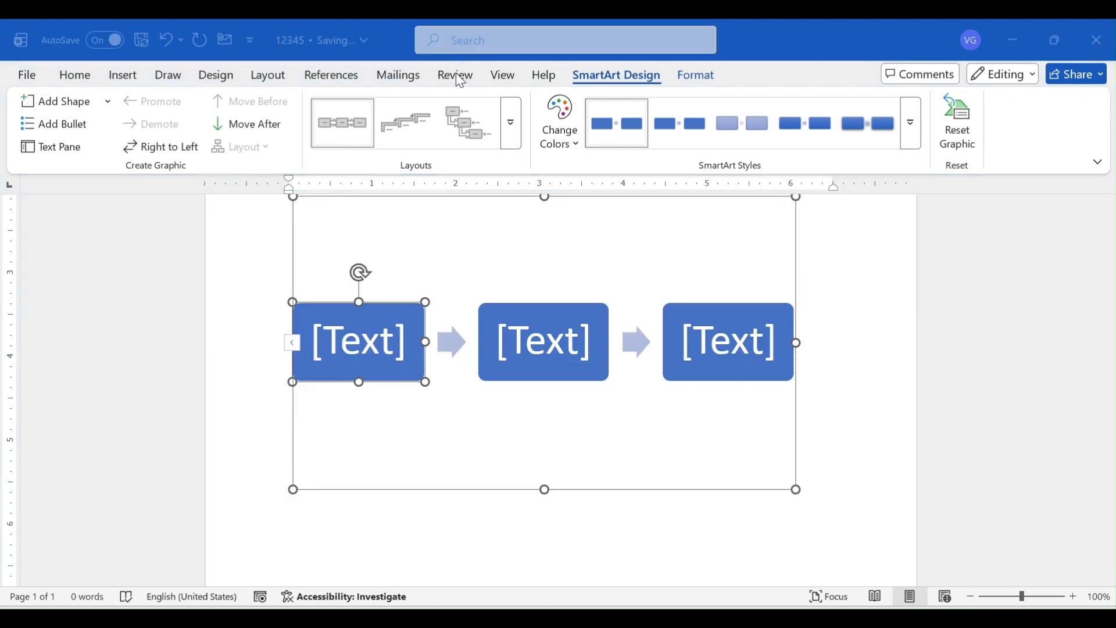
# Label the three boxes of the process graphic, in order, Start, Work and Complete
pyautogui.click(361, 350)
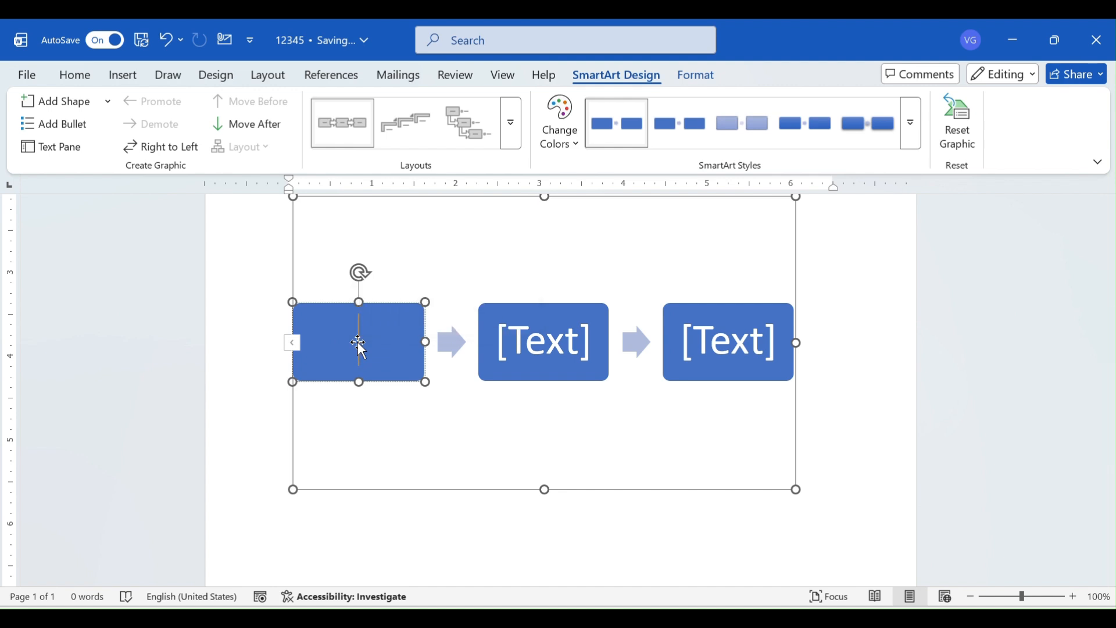
pyautogui.write('Start')
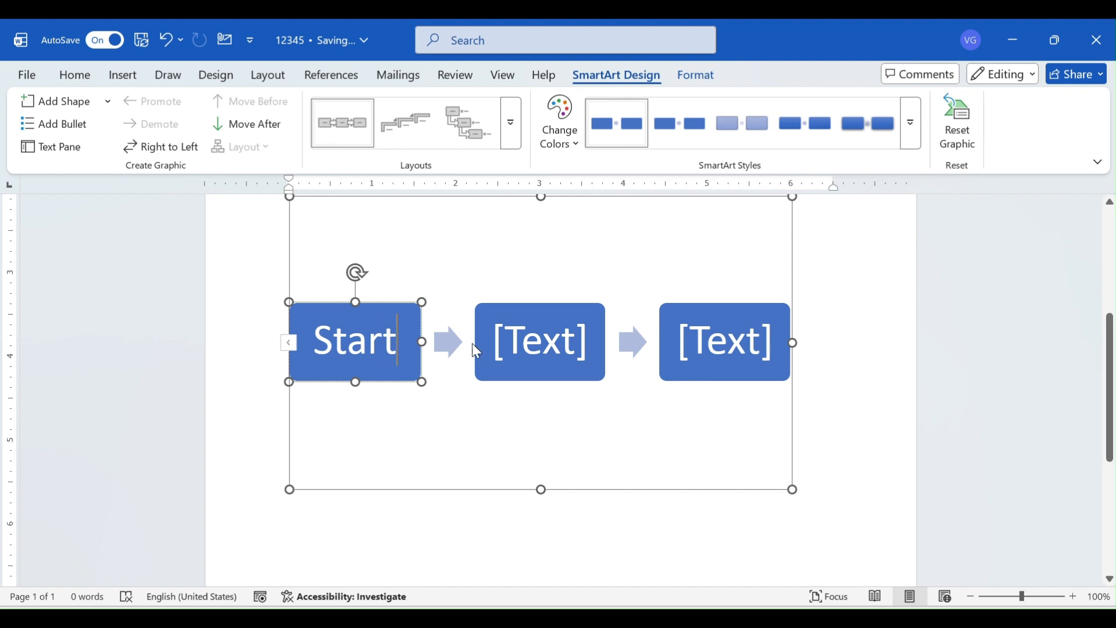
pyautogui.click(527, 345)
pyautogui.press('Escape')
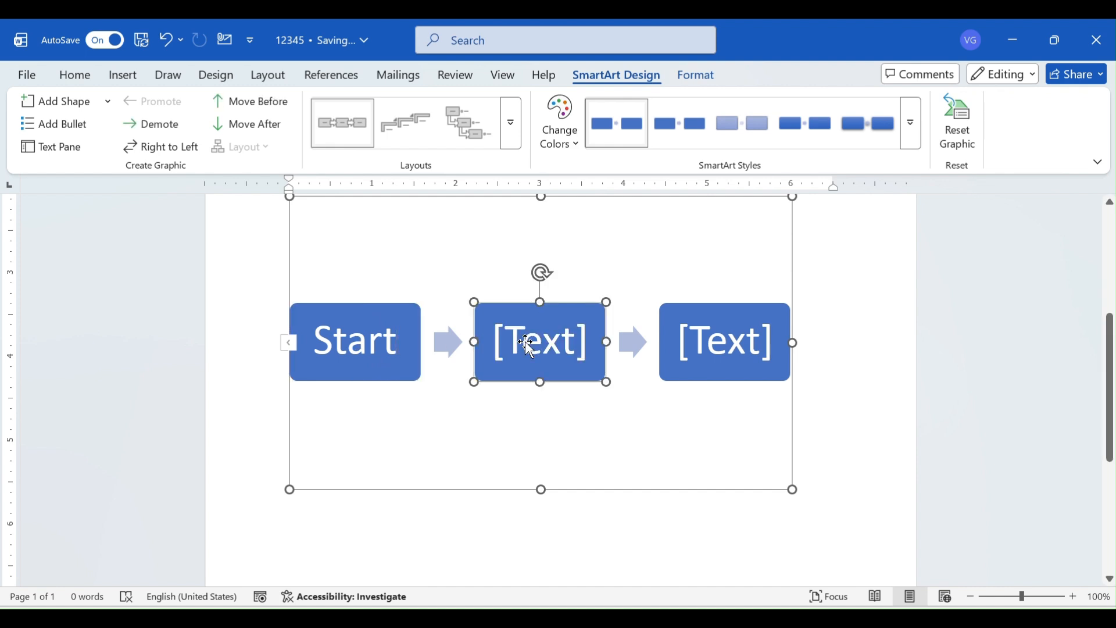
pyautogui.click(527, 345)
pyautogui.write('W')
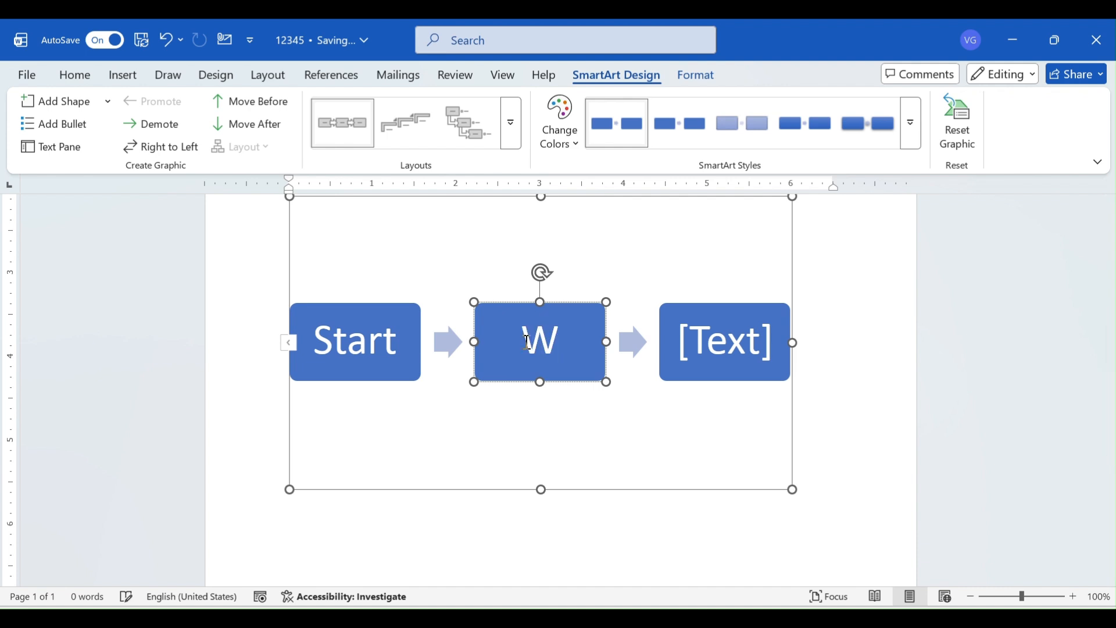
pyautogui.write('ork')
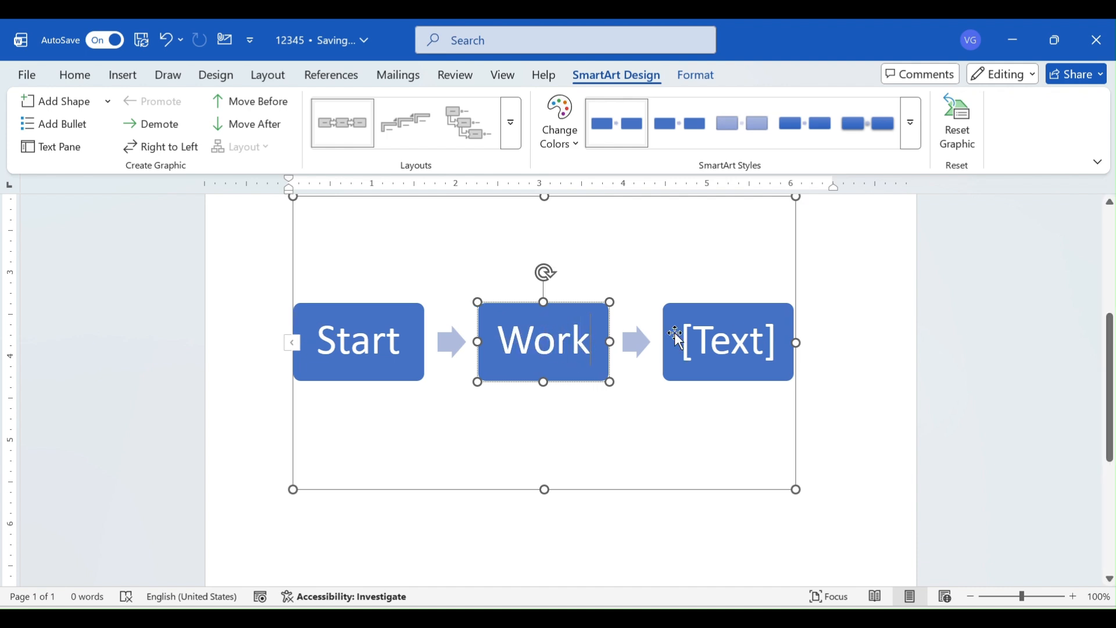
pyautogui.click(747, 334)
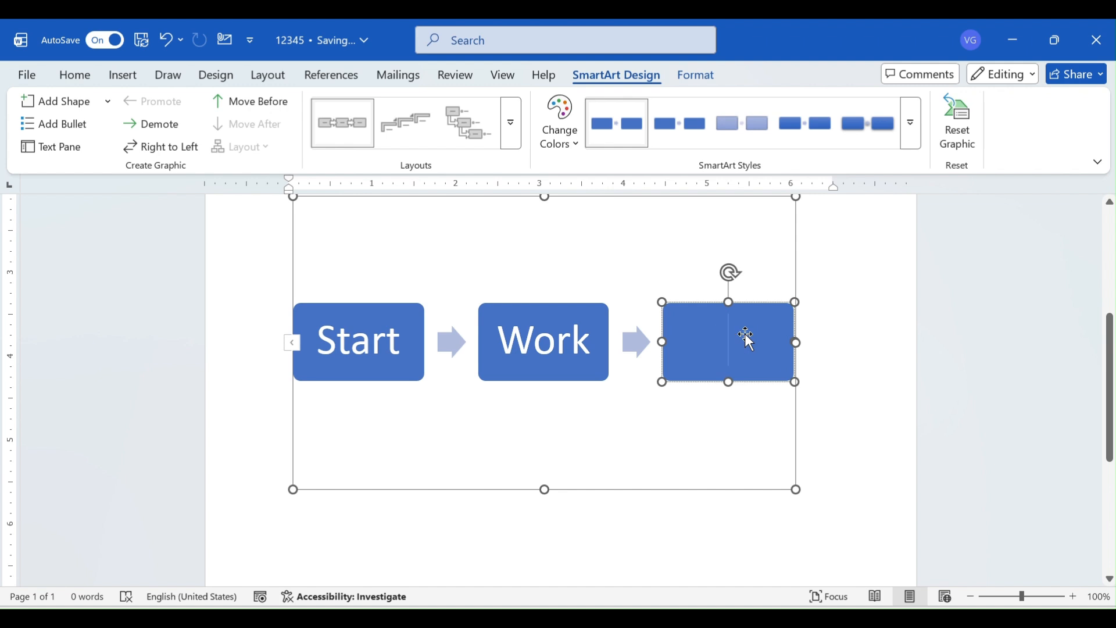
pyautogui.write('Complete')
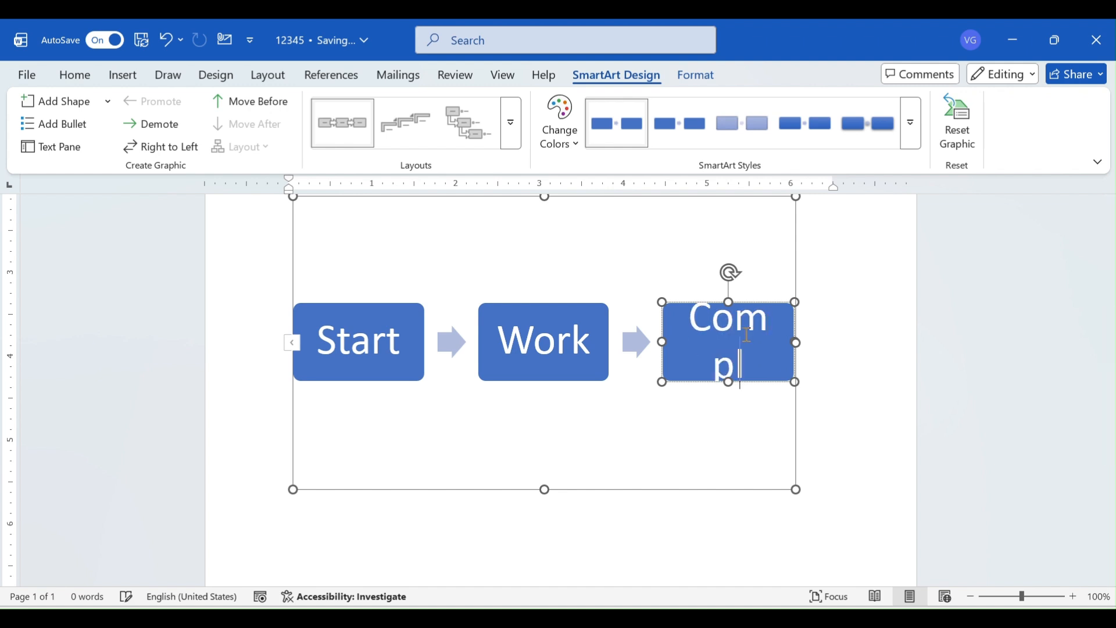